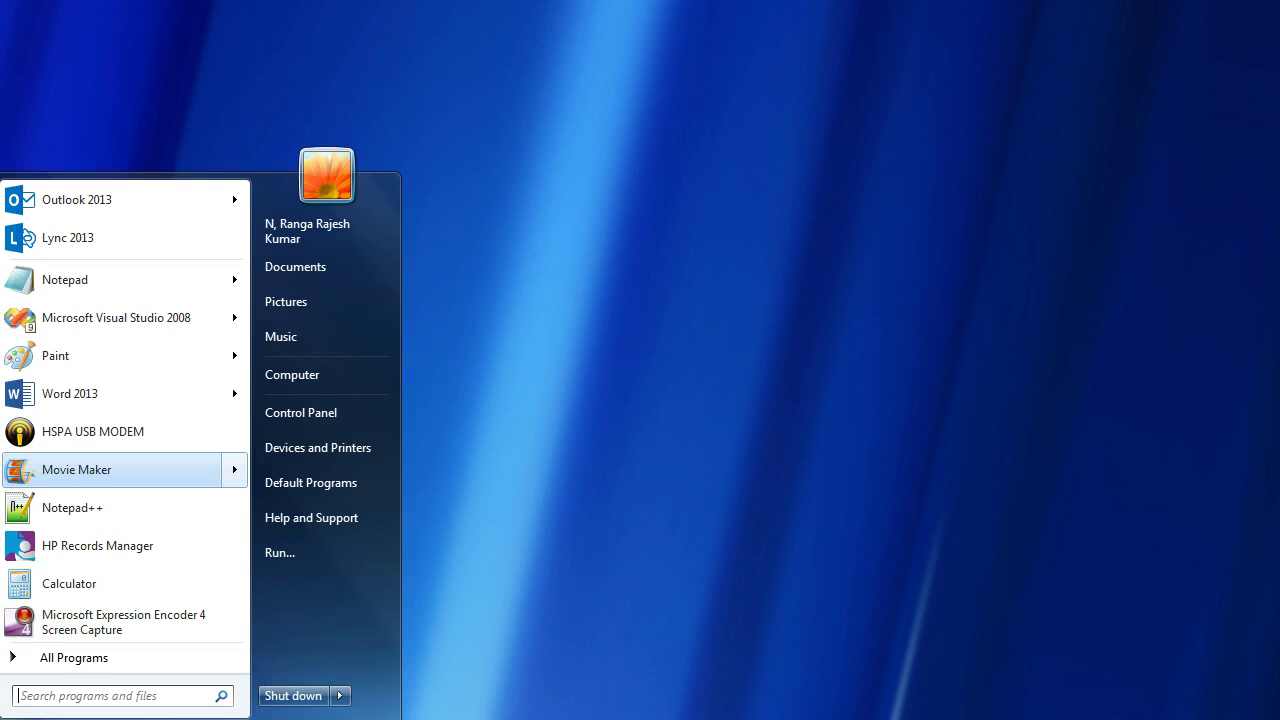
- Launch Movie Maker and import ExampleFile.wmv from Downloads as a 01:15.35 clip
{"action": "key", "text": "Return"}
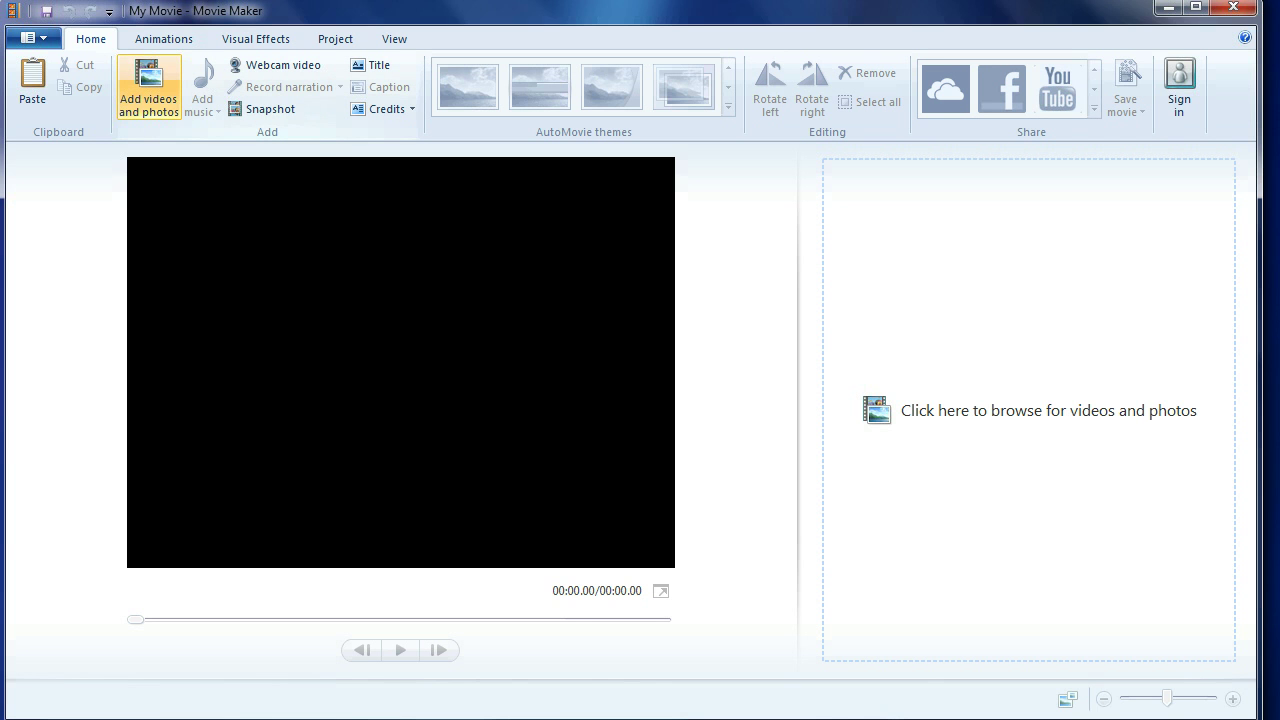
{"action": "left_click", "coordinate": [148, 88]}
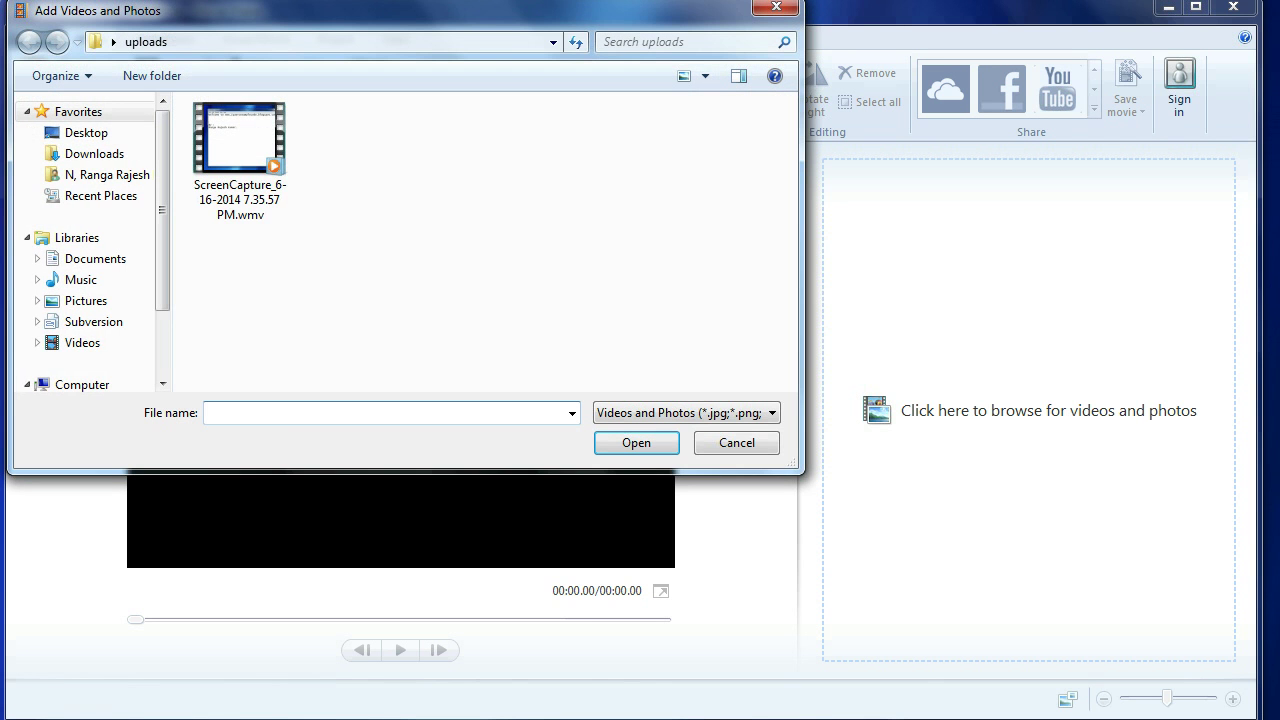
{"action": "left_click", "coordinate": [240, 140]}
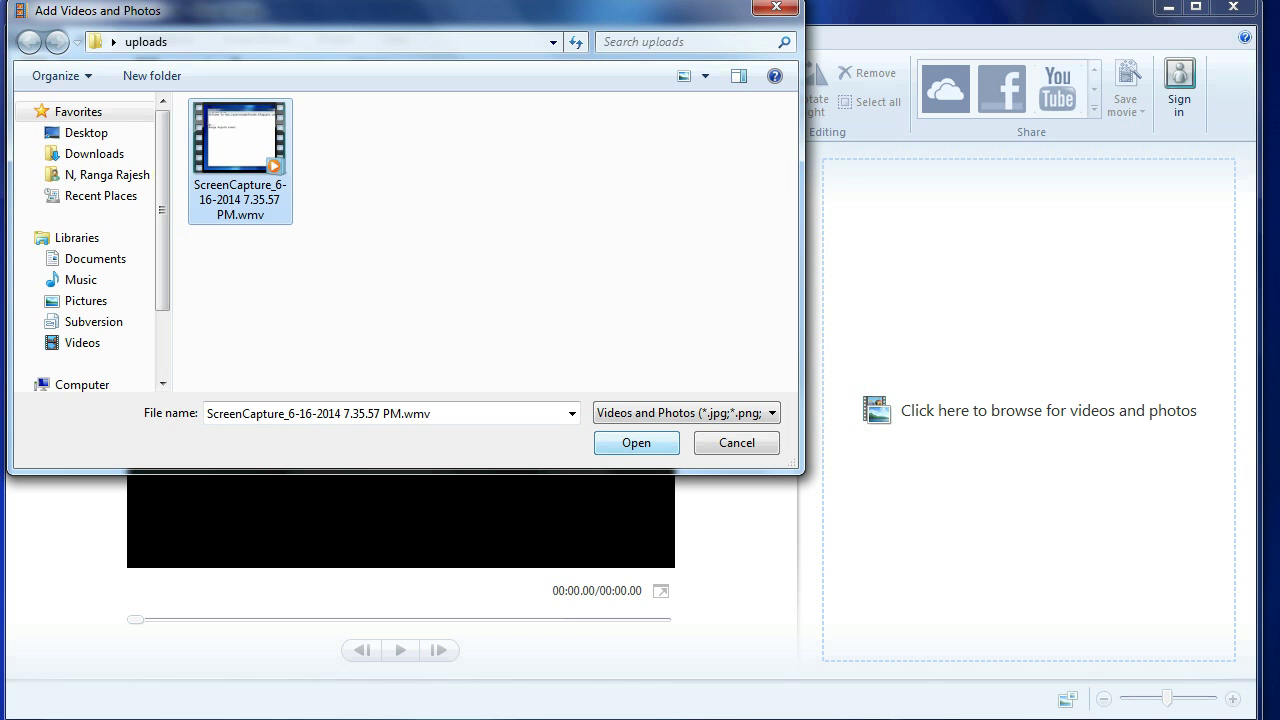
{"action": "left_click", "coordinate": [94, 153]}
{"action": "left_click", "coordinate": [240, 140]}
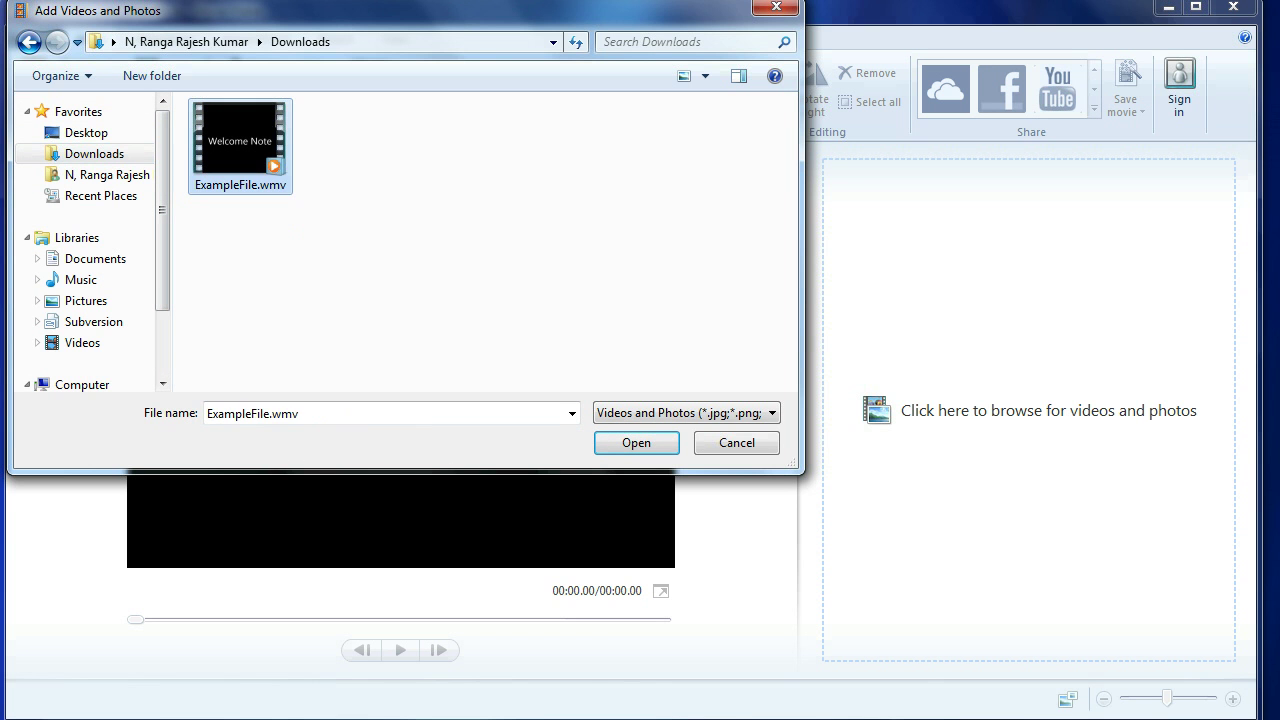
{"action": "left_click", "coordinate": [636, 442]}
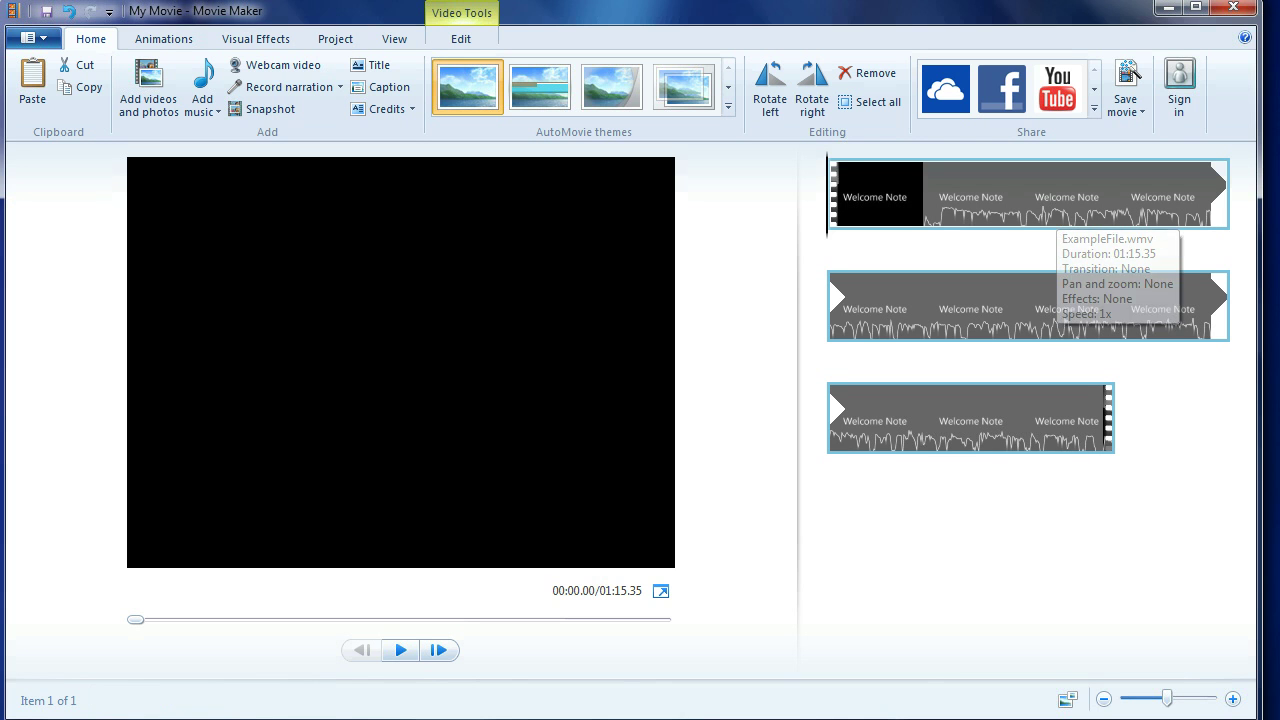
- Play the imported clip's preview, then bring up the Add music options
{"action": "key", "text": "space"}
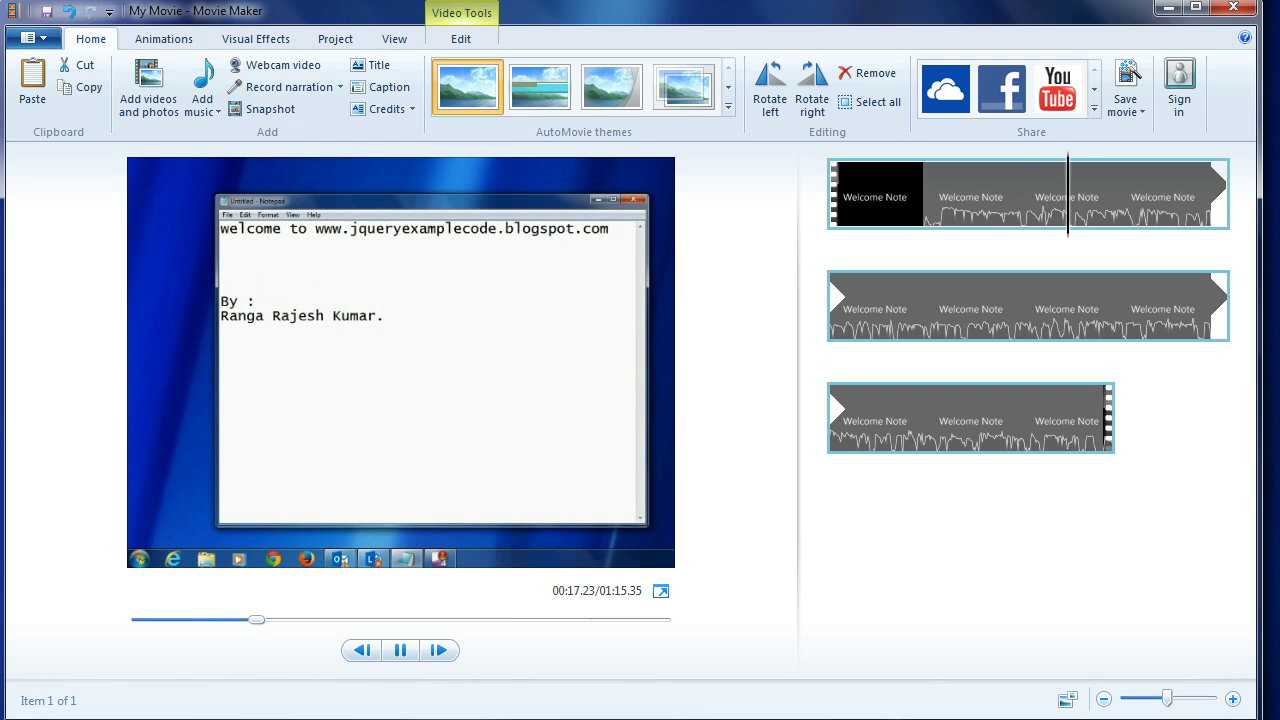
{"action": "left_click", "coordinate": [202, 108]}
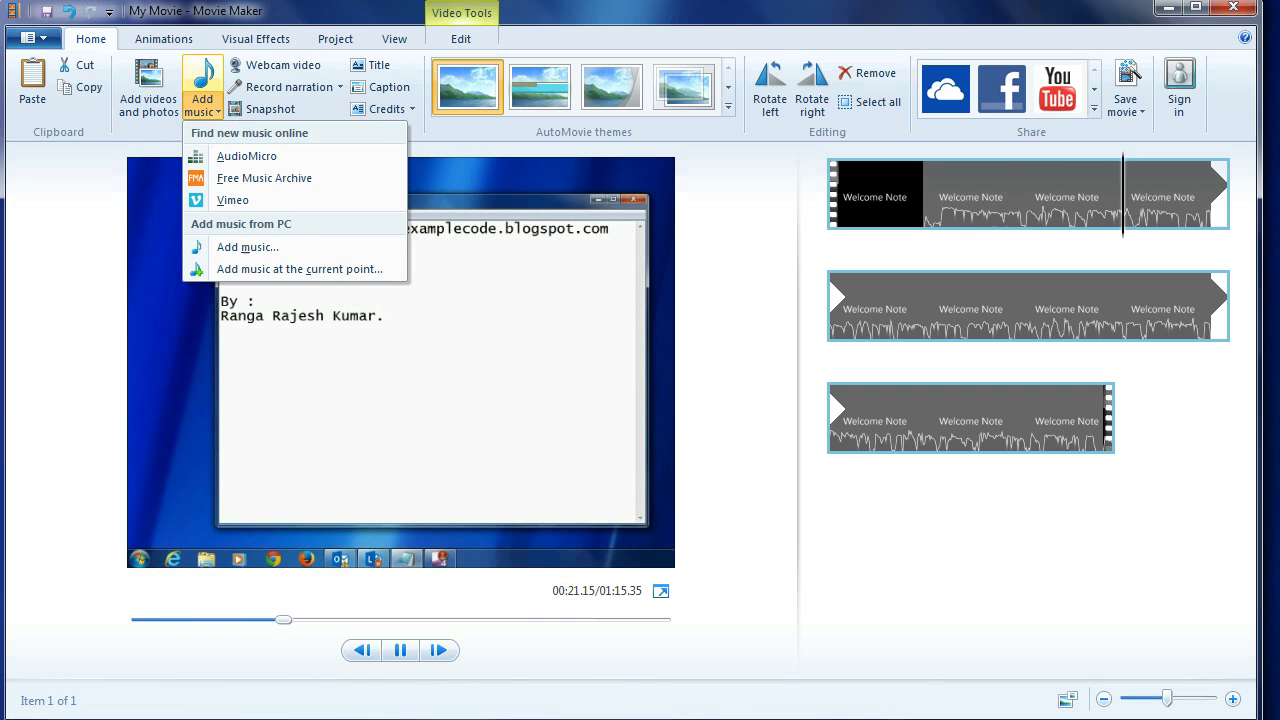
- Add Good Starts.mp3 from Downloads as a 01:09.86 music track under the video
{"action": "left_click", "coordinate": [247, 247]}
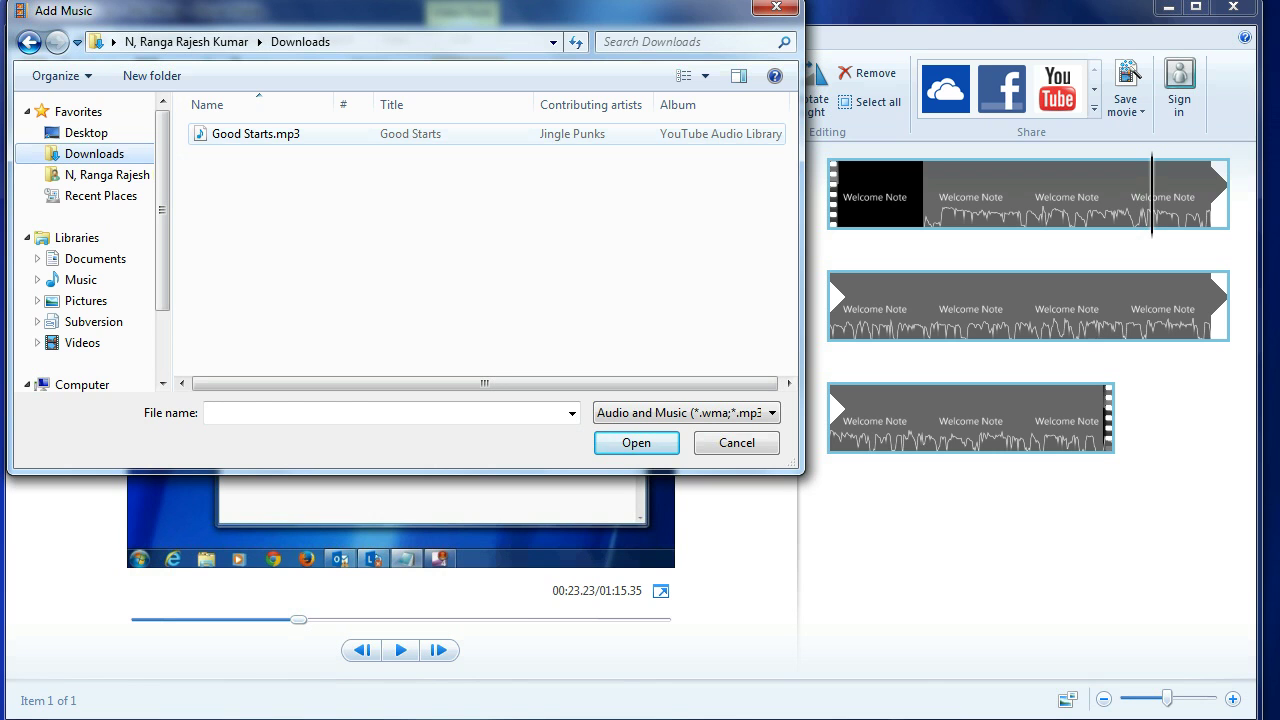
{"action": "left_click", "coordinate": [290, 134]}
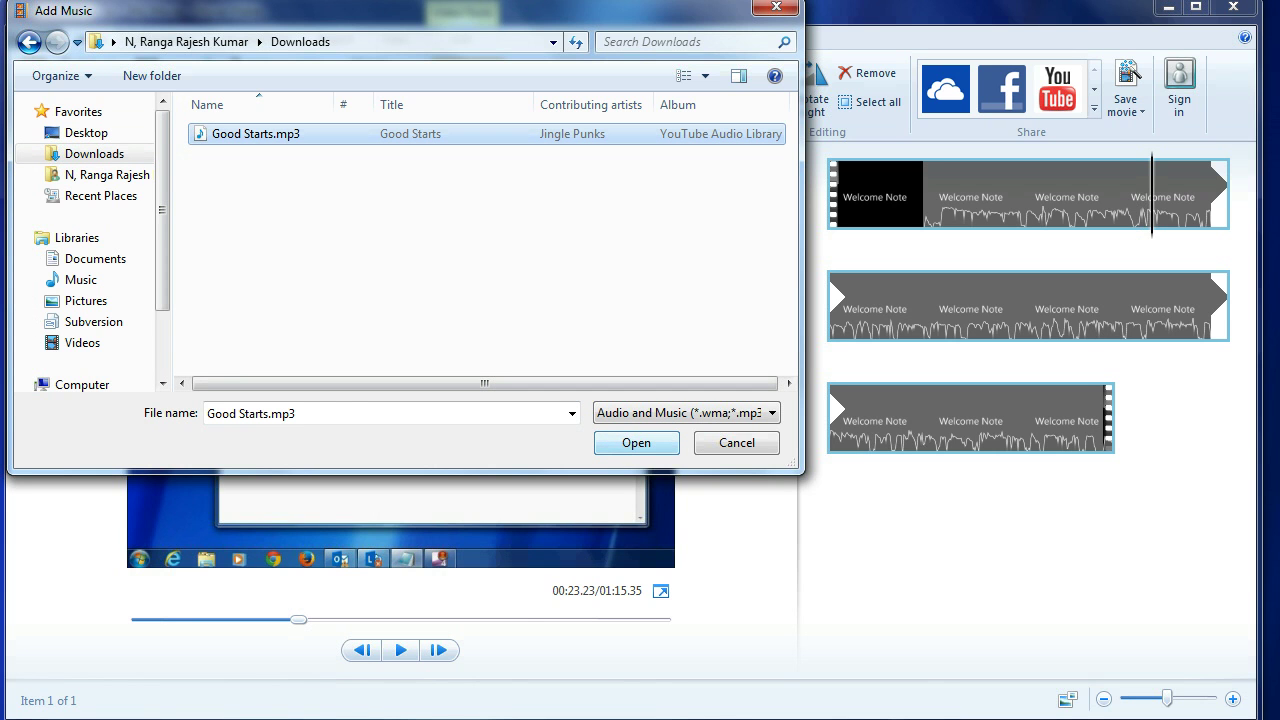
{"action": "key", "text": "Return"}
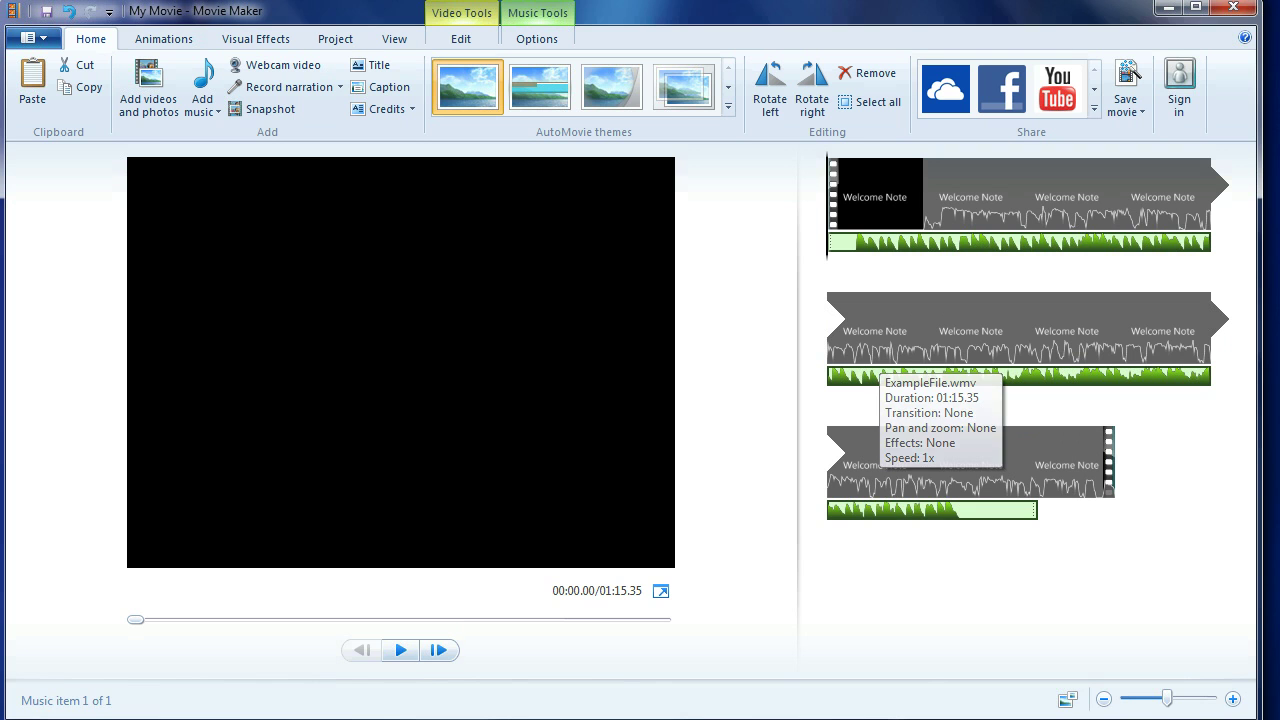
- Play the project with the Good Starts.mp3 music, then bring up the Save movie choices
{"action": "key", "text": "space"}
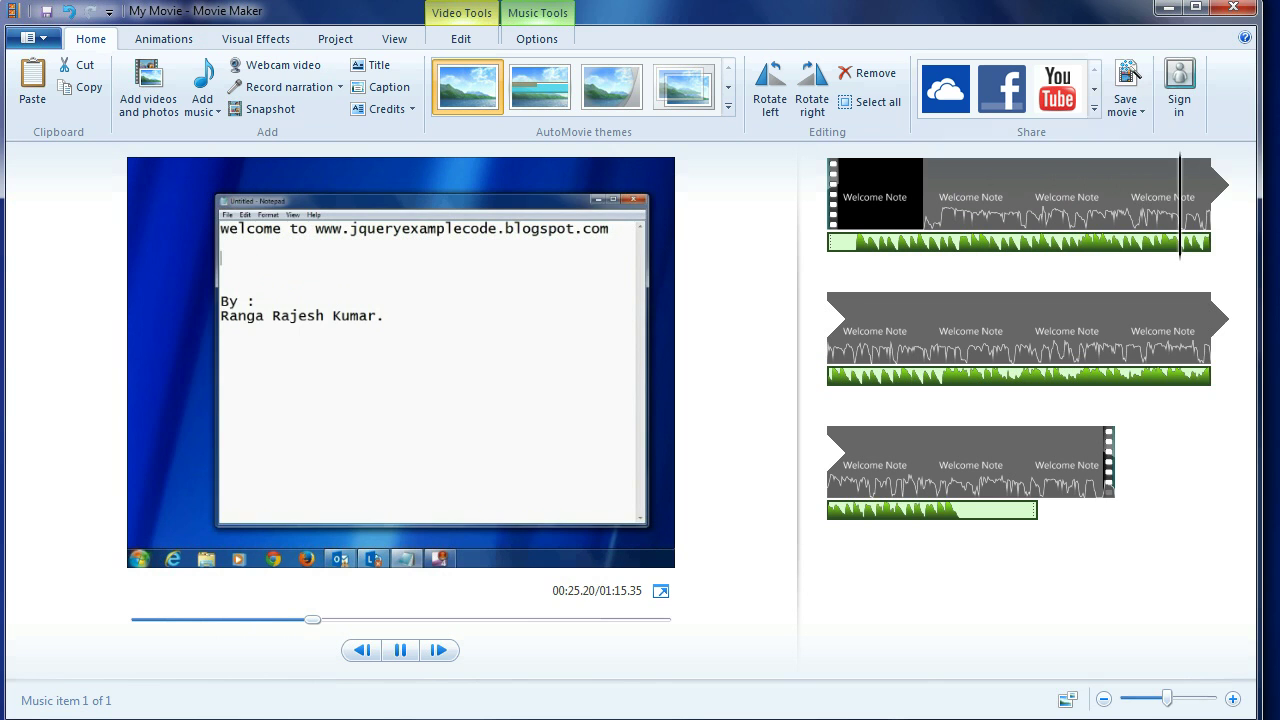
{"action": "left_click", "coordinate": [1127, 105]}
- Save for computer into Downloads as Windows Media Video File (*.wmv), selecting the default name
{"action": "left_click", "coordinate": [1195, 226]}
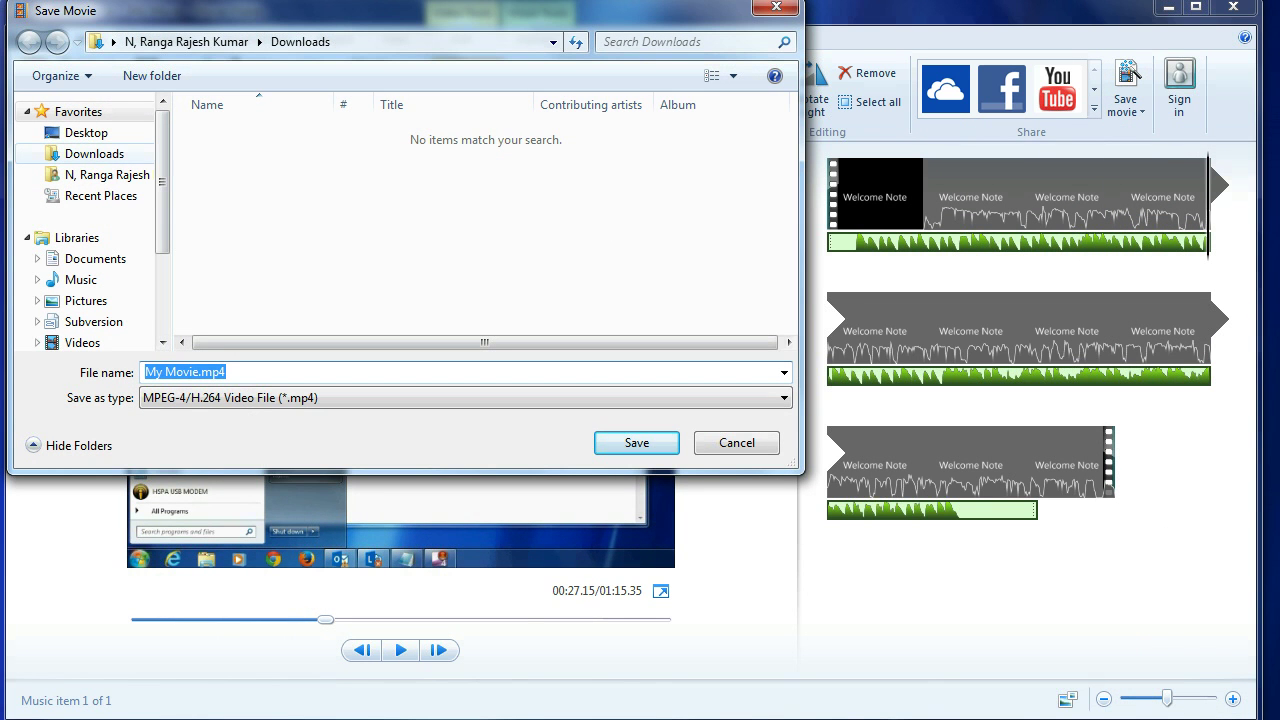
{"action": "left_click", "coordinate": [94, 153]}
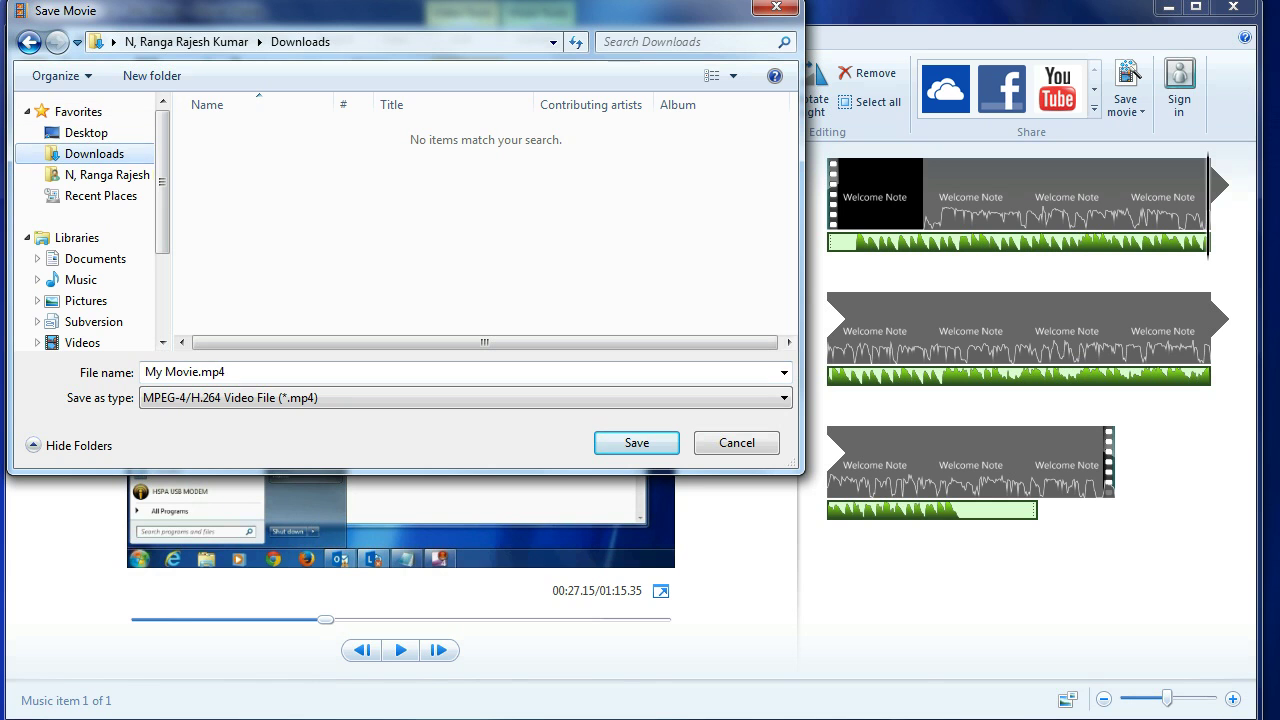
{"action": "left_click", "coordinate": [460, 397]}
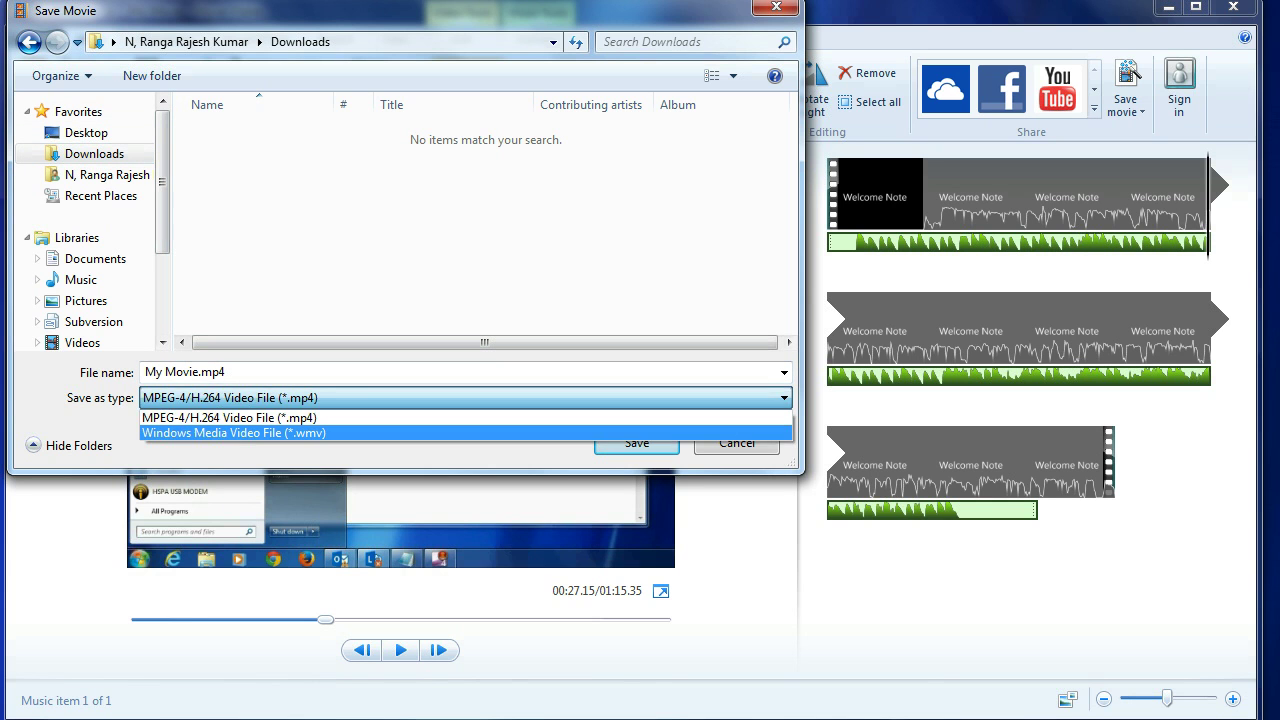
{"action": "key", "text": "Return"}
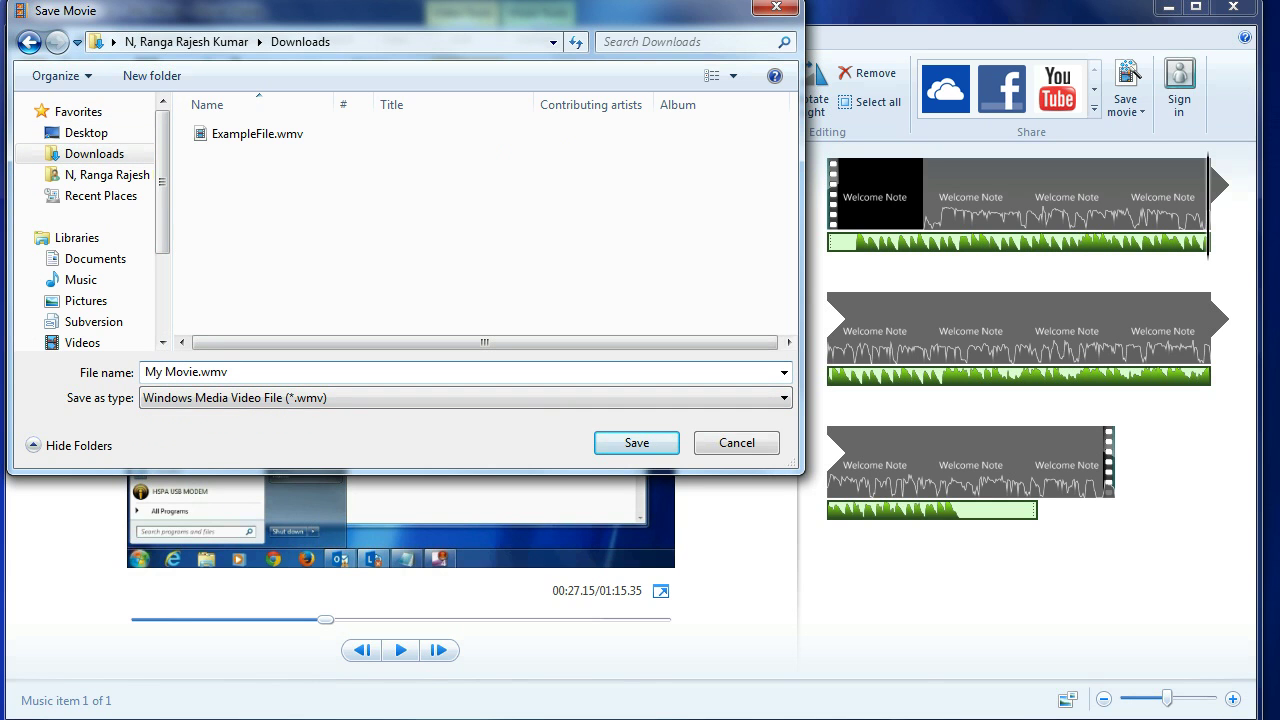
{"action": "left_click_drag", "start_coordinate": [200, 372], "coordinate": [145, 372]}
- Enter the file name 'How to switch boot option from safe mode to normal mode in windows 7', fixing typos
{"action": "type", "text": "How to con"}
{"action": "key", "text": "BackSpace"}
{"action": "key", "text": "BackSpace"}
{"action": "key", "text": "BackSpace"}
{"action": "type", "text": "switch computer"}
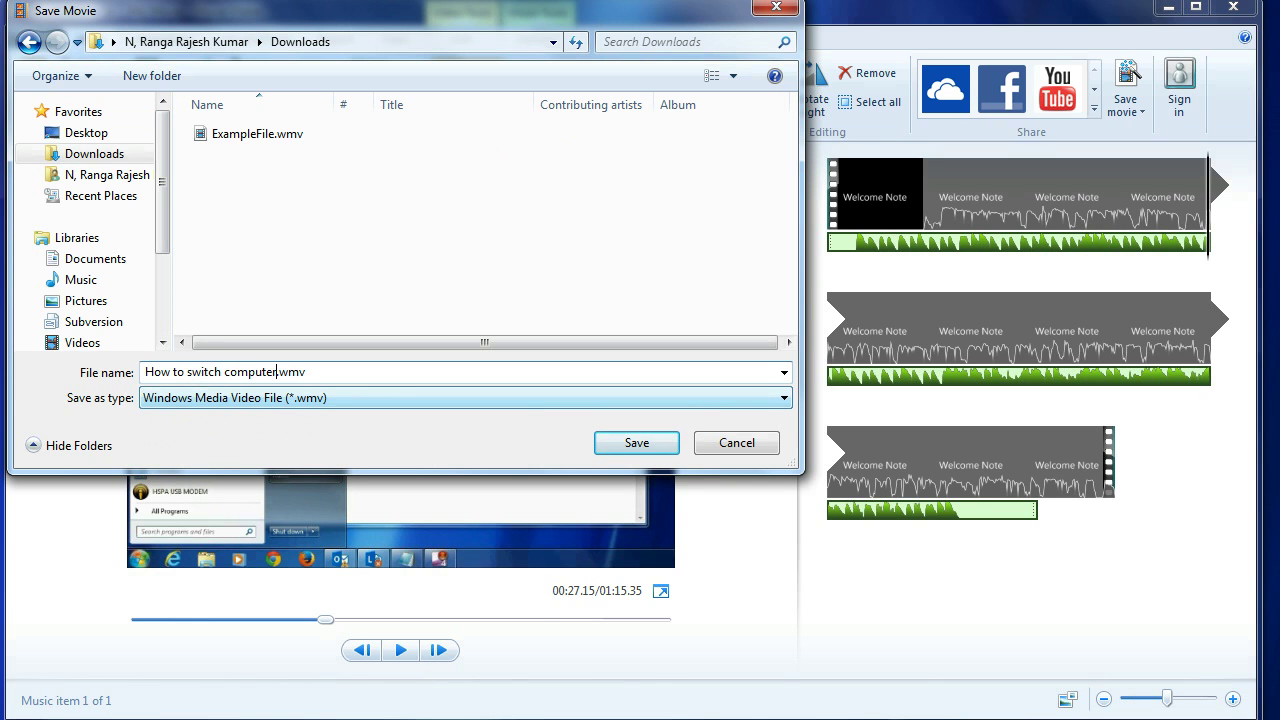
{"action": "type", "text": " from saf"}
{"action": "type", "text": "e"}
{"action": "key", "text": "BackSpace"}
{"action": "key", "text": "BackSpace"}
{"action": "key", "text": "BackSpace"}
{"action": "type", "text": "boot option "}
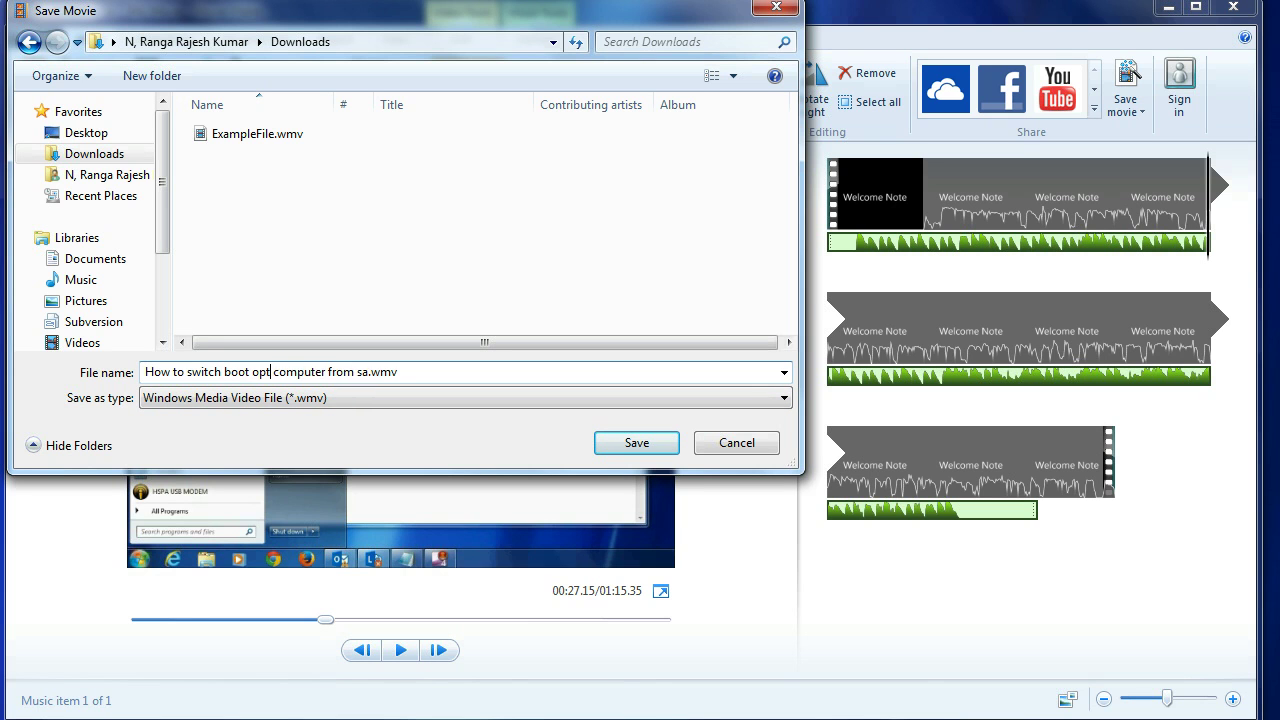
{"action": "type", "text": "f"}
{"action": "key", "text": "BackSpace"}
{"action": "type", "text": "from safe"}
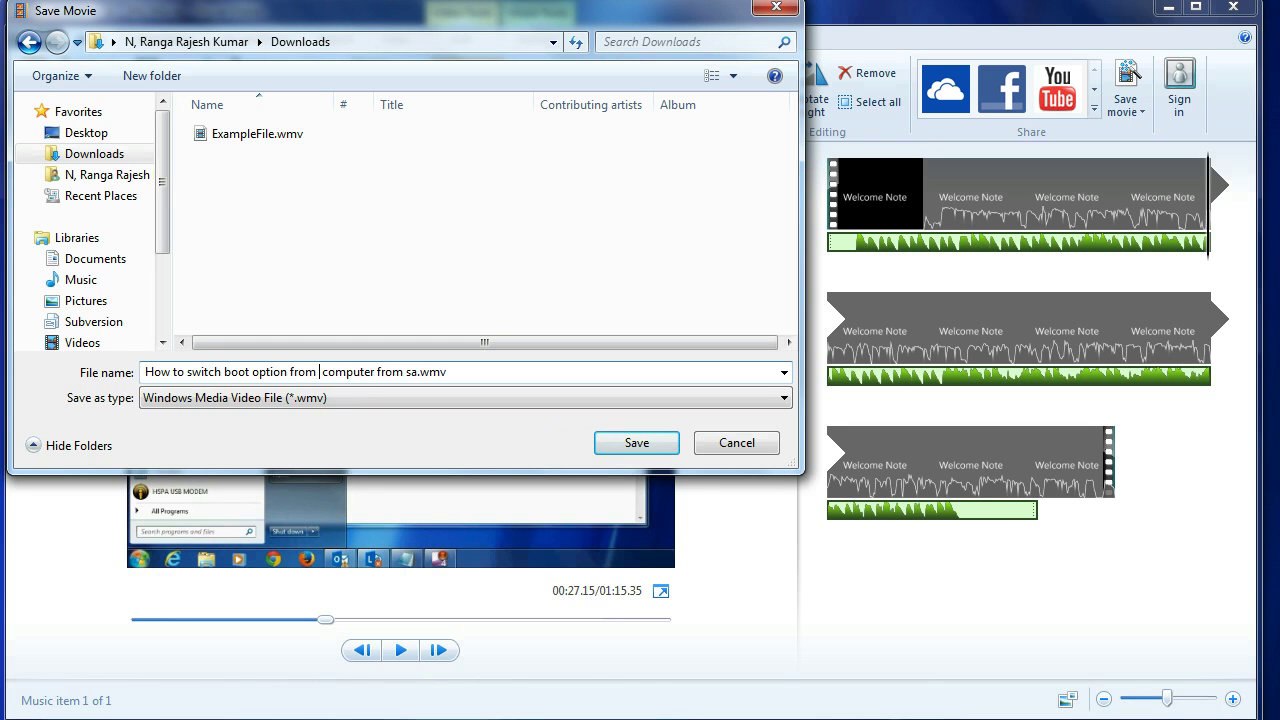
{"action": "type", "text": " mode to m"}
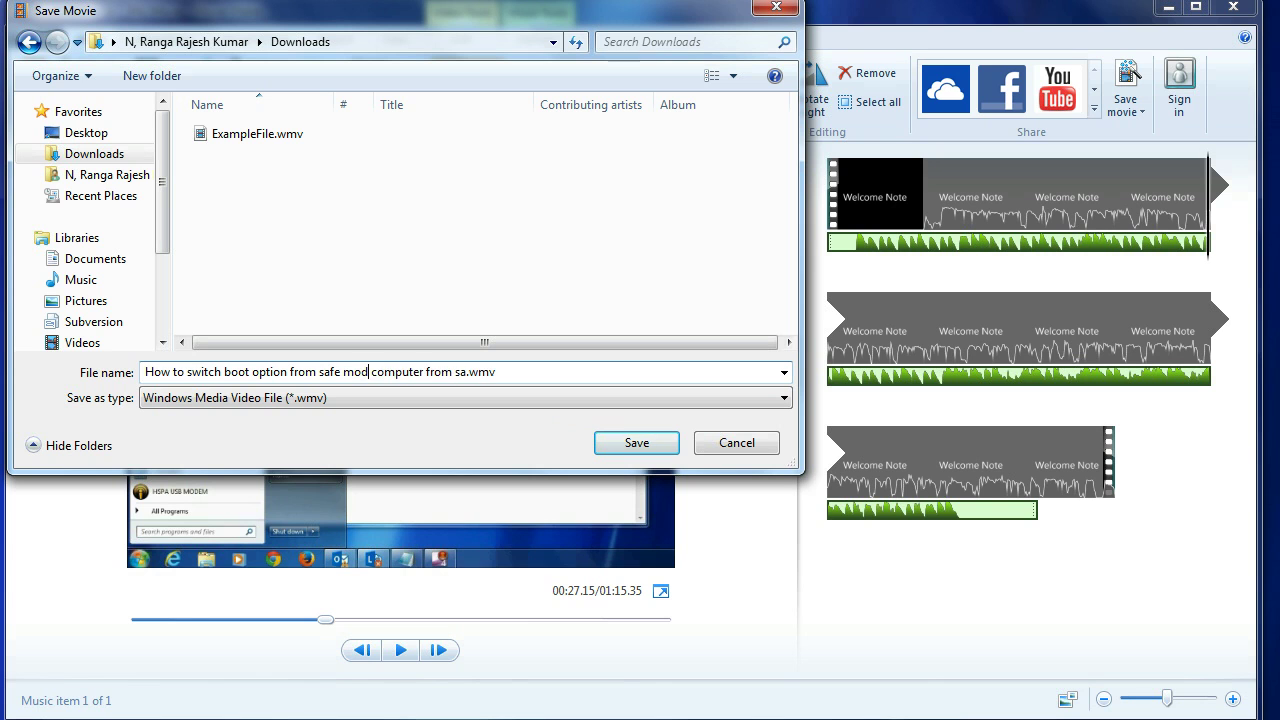
{"action": "key", "text": "BackSpace"}
{"action": "type", "text": "norml mod"}
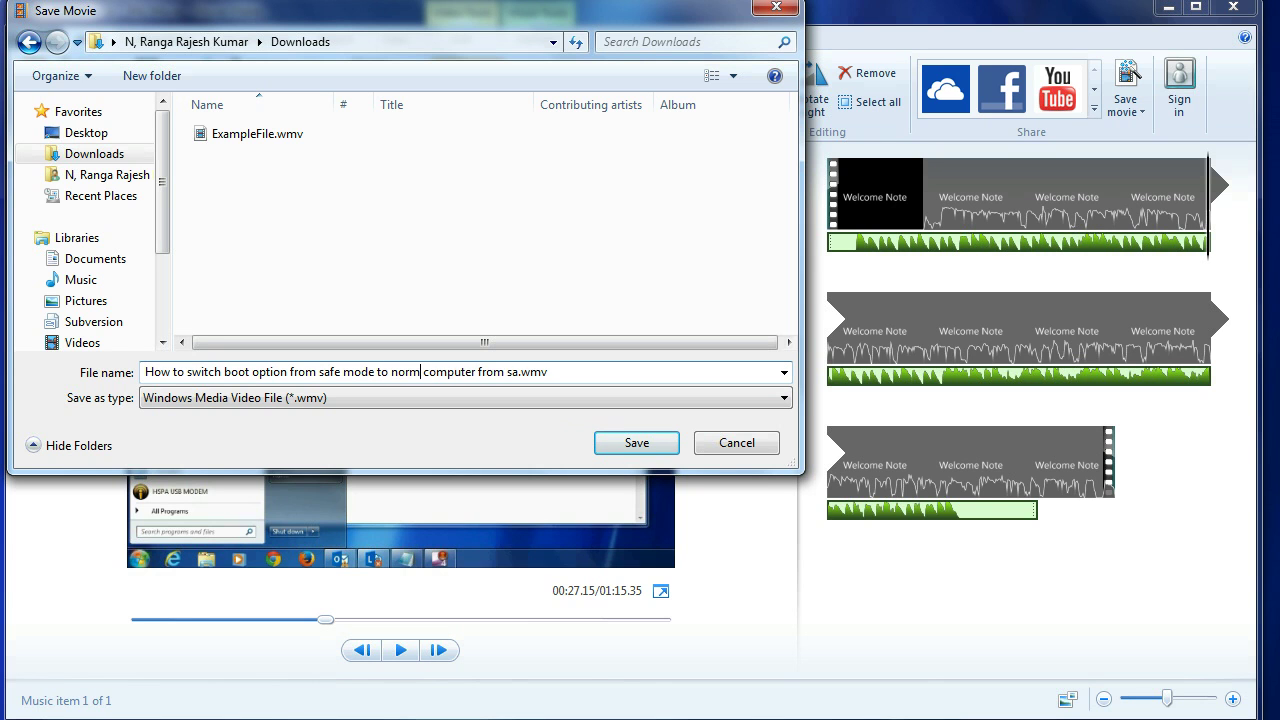
{"action": "key", "text": "BackSpace"}
{"action": "key", "text": "BackSpace"}
{"action": "key", "text": "BackSpace"}
{"action": "key", "text": "BackSpace"}
{"action": "key", "text": "BackSpace"}
{"action": "type", "text": "al mode "}
{"action": "type", "text": "in window"}
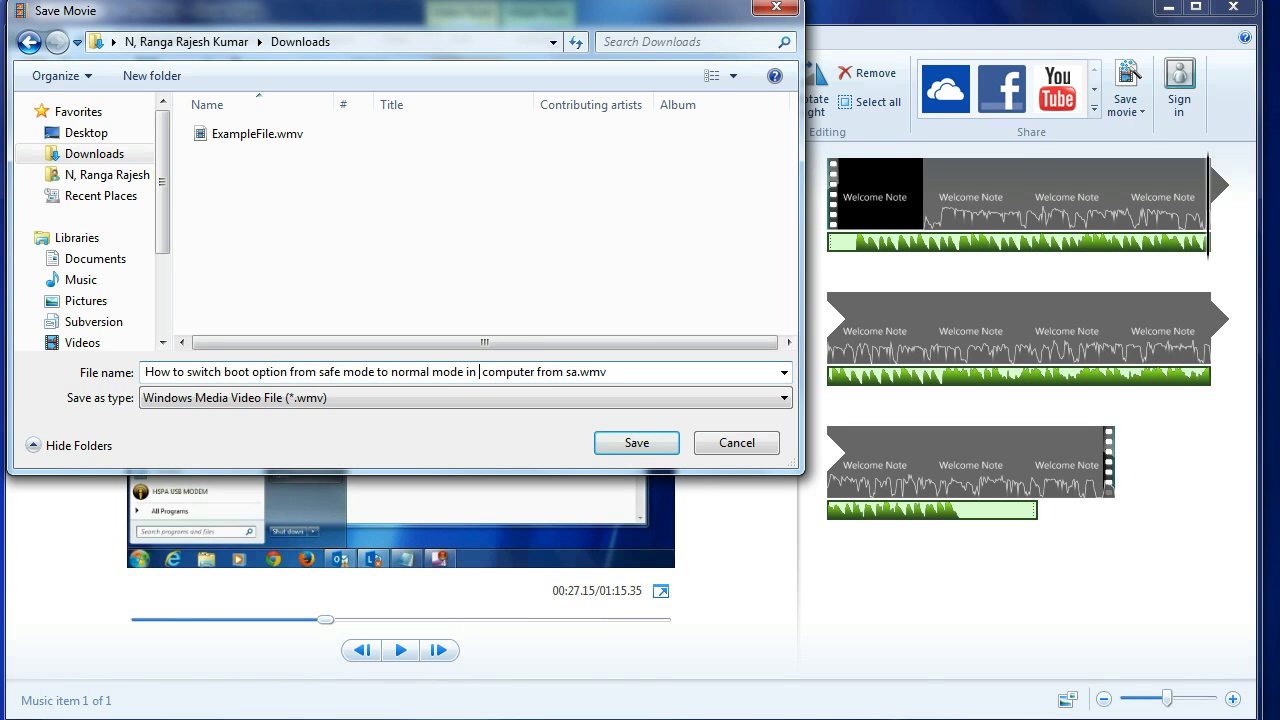
{"action": "type", "text": "s "}
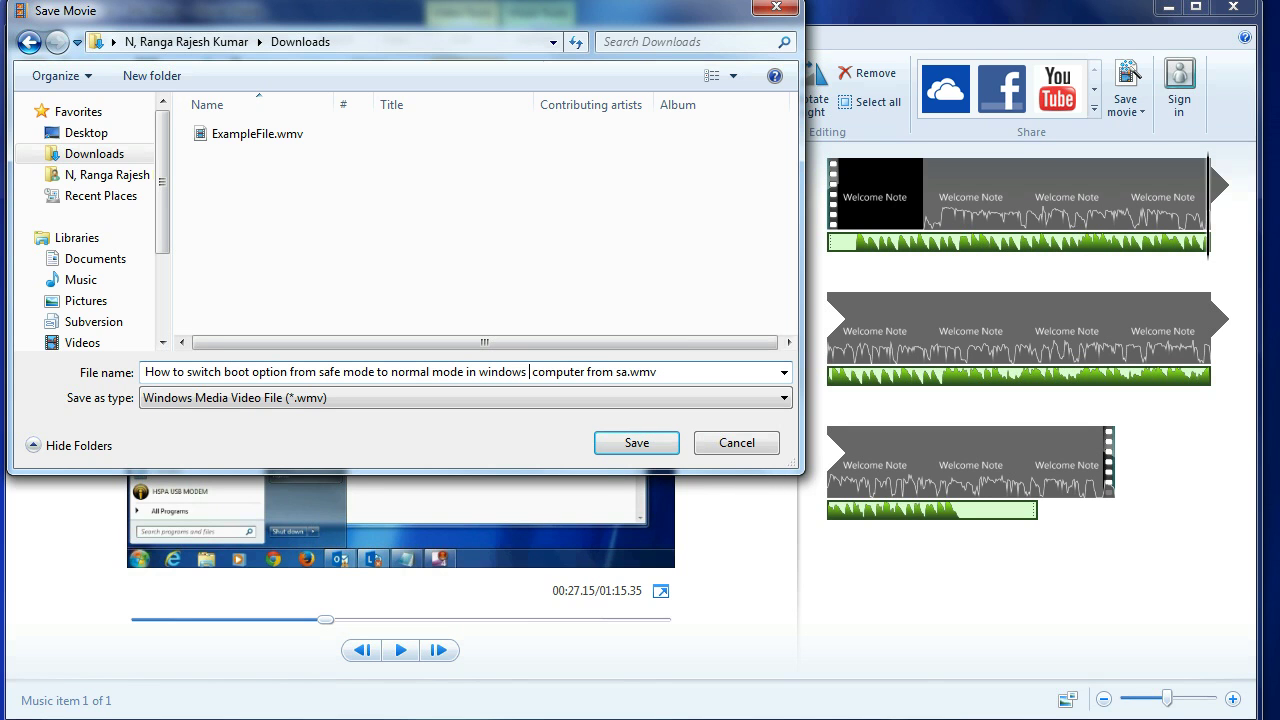
{"action": "type", "text": "7"}
- Delete the leftover text after 'windows 7' and save the movie as .wmv
{"action": "key", "text": "shift+End"}
{"action": "key", "text": "Delete"}
{"action": "key", "text": "Return"}
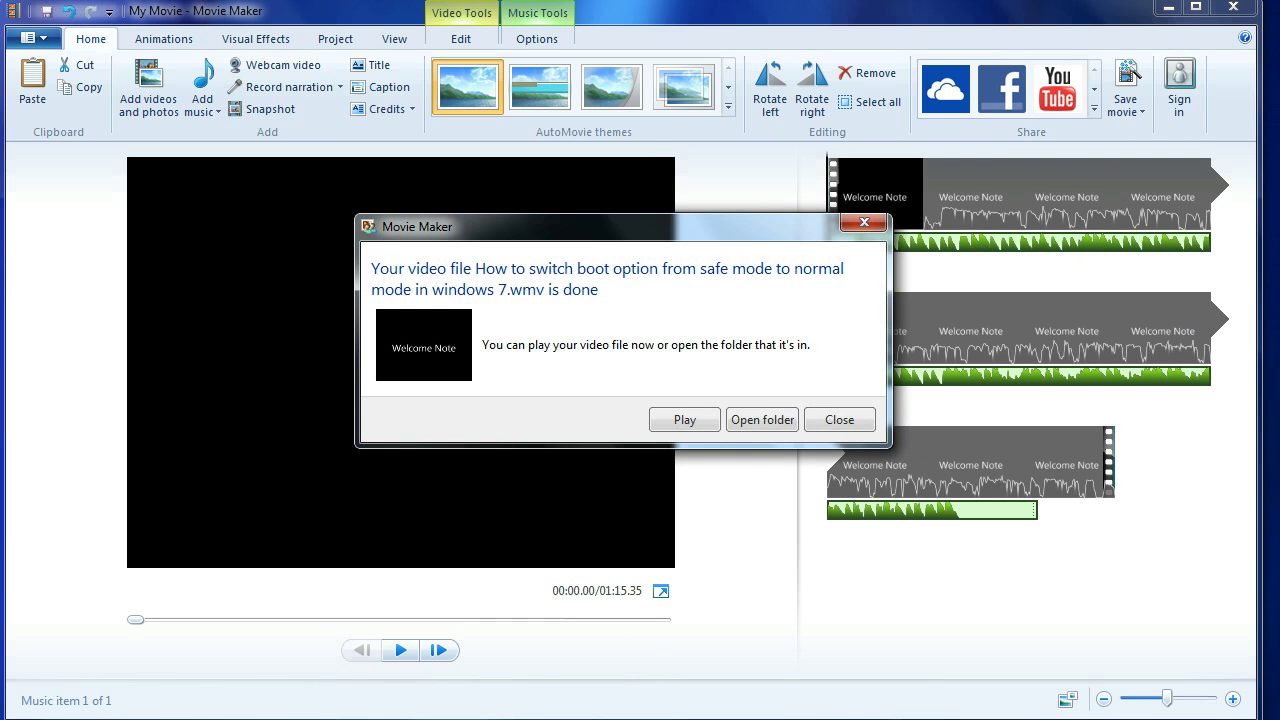
- After saving completes, open the Downloads folder holding the saved 3.97 MB .wmv movie
{"action": "key", "text": "Return"}
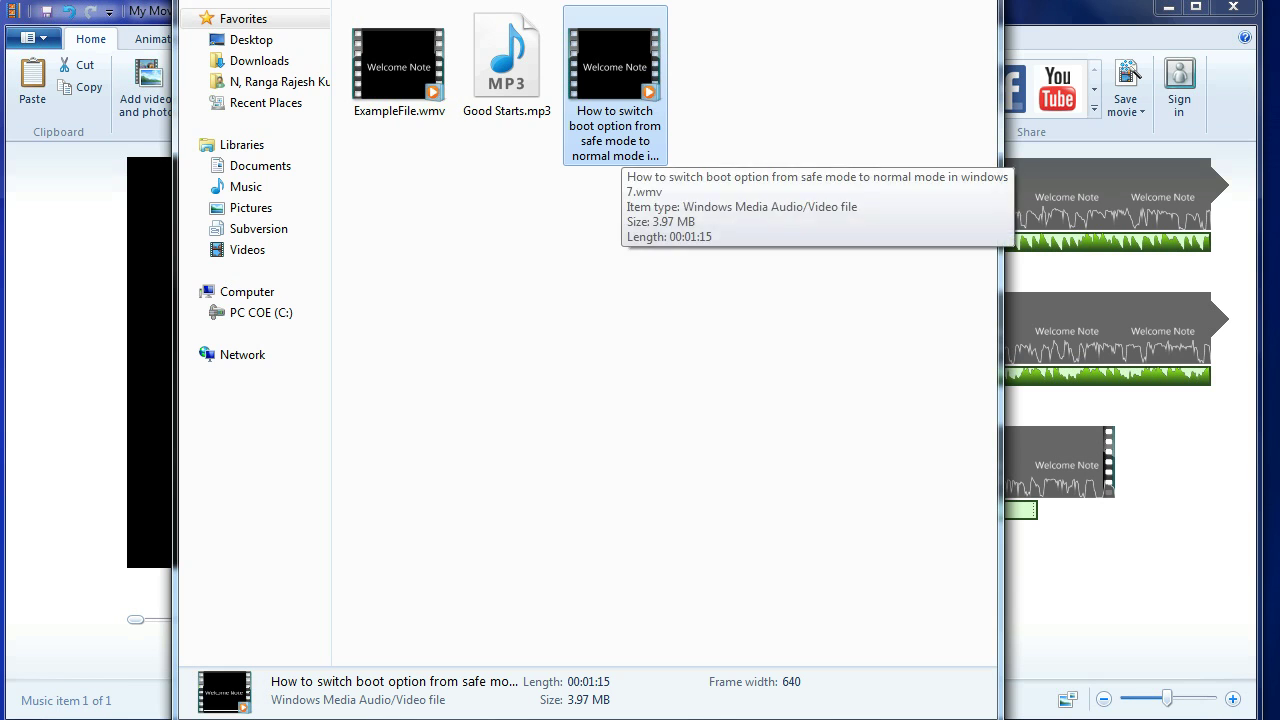
- Play the saved .wmv movie in Windows Media Player
{"action": "key", "text": "Return"}
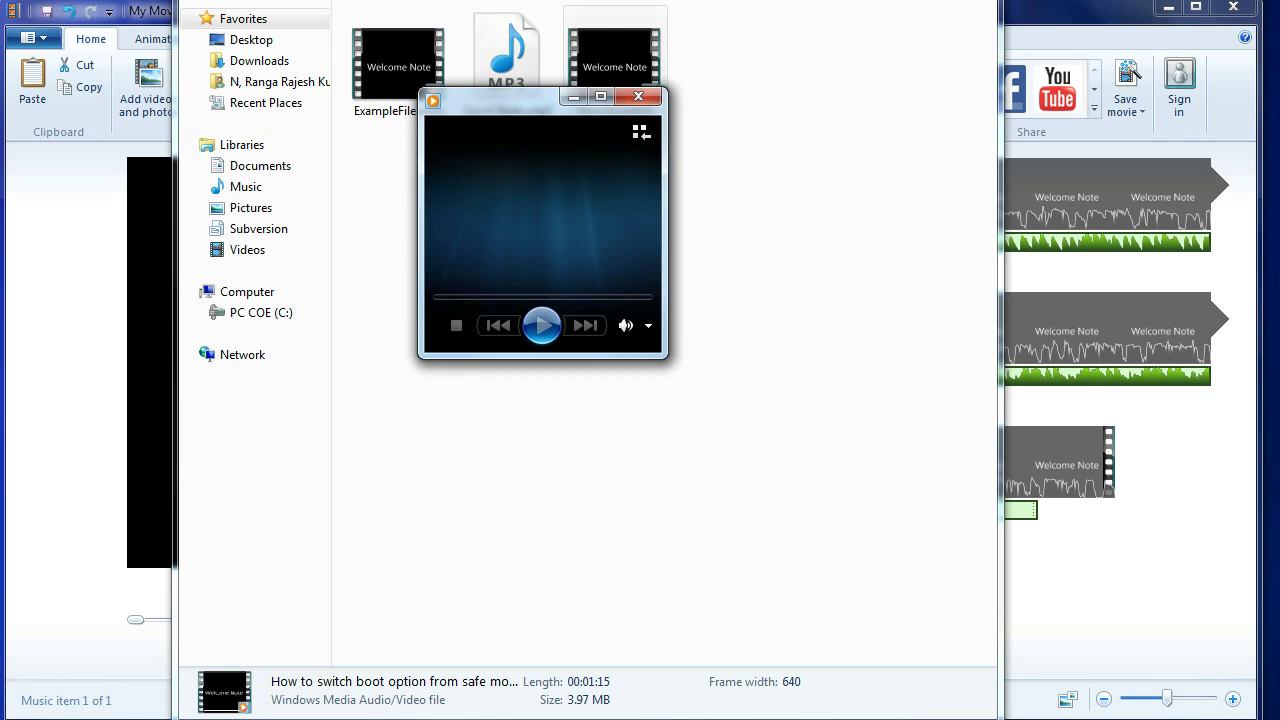